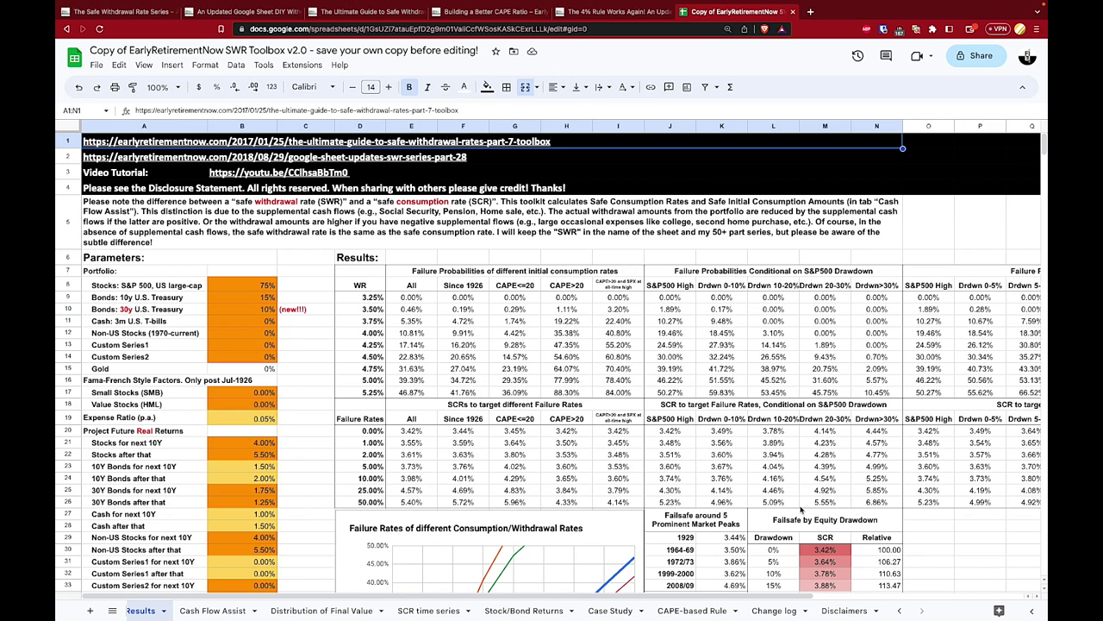
Look over the disclaimer text on the Disclaimers sheet.
{"action": "left_click", "coordinate": [838, 613]}
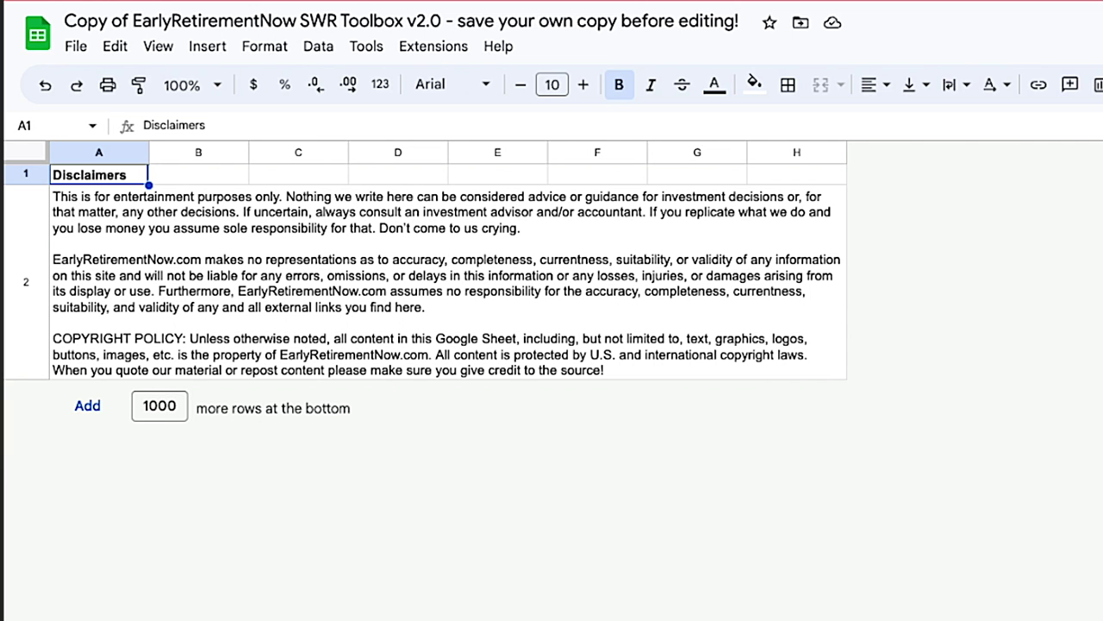
{"action": "key", "text": "Down"}
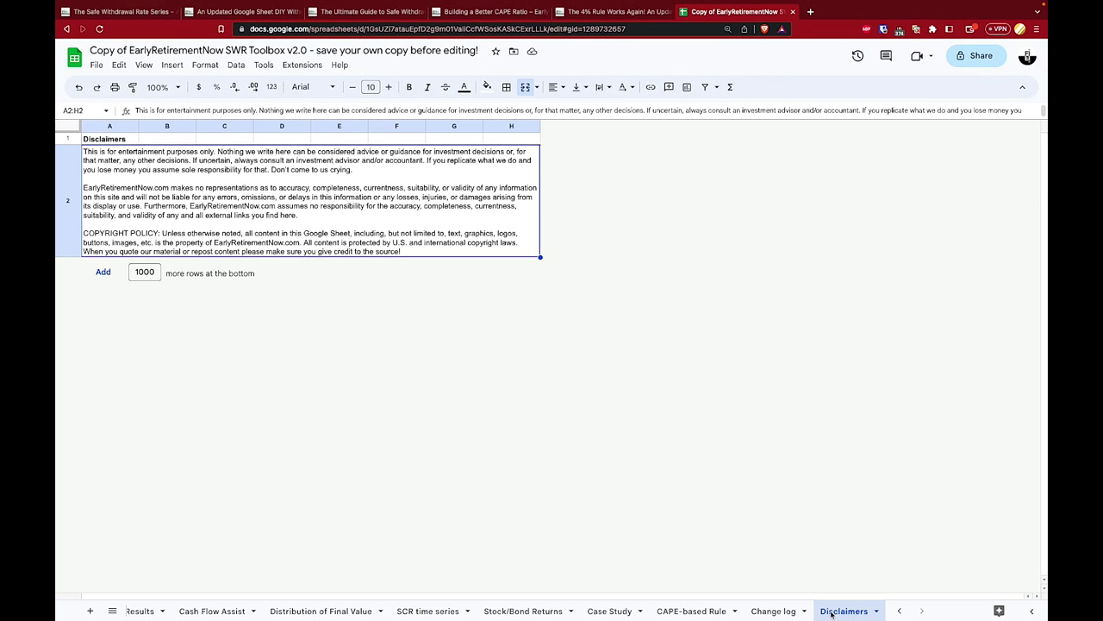
{"action": "scroll", "coordinate": [832, 611], "scroll_direction": "left", "scroll_amount": 5}
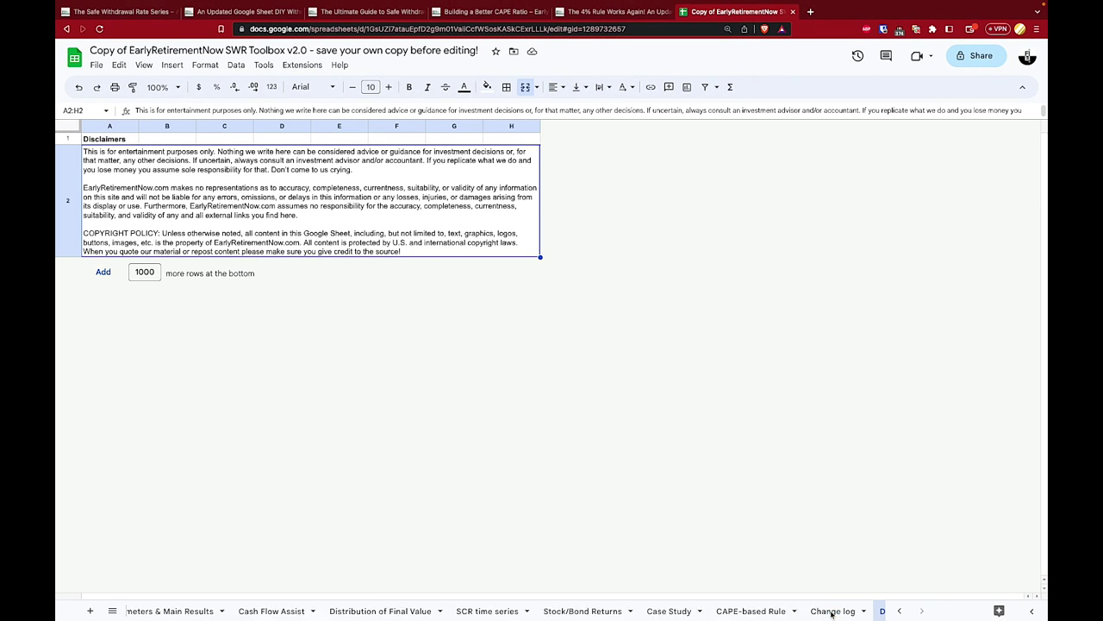
Return to Parameters & Main Results and bring the row 39 CAPE Model setting and its (new!!!) note into view.
{"action": "left_click", "coordinate": [200, 614]}
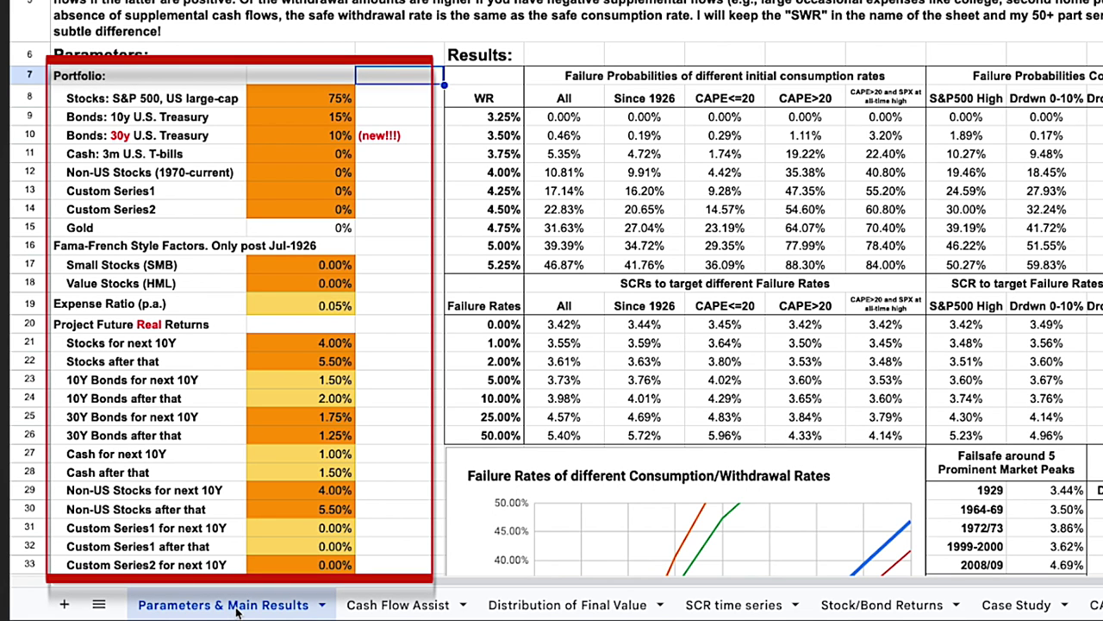
{"action": "scroll", "coordinate": [267, 508], "scroll_direction": "down", "scroll_amount": 4}
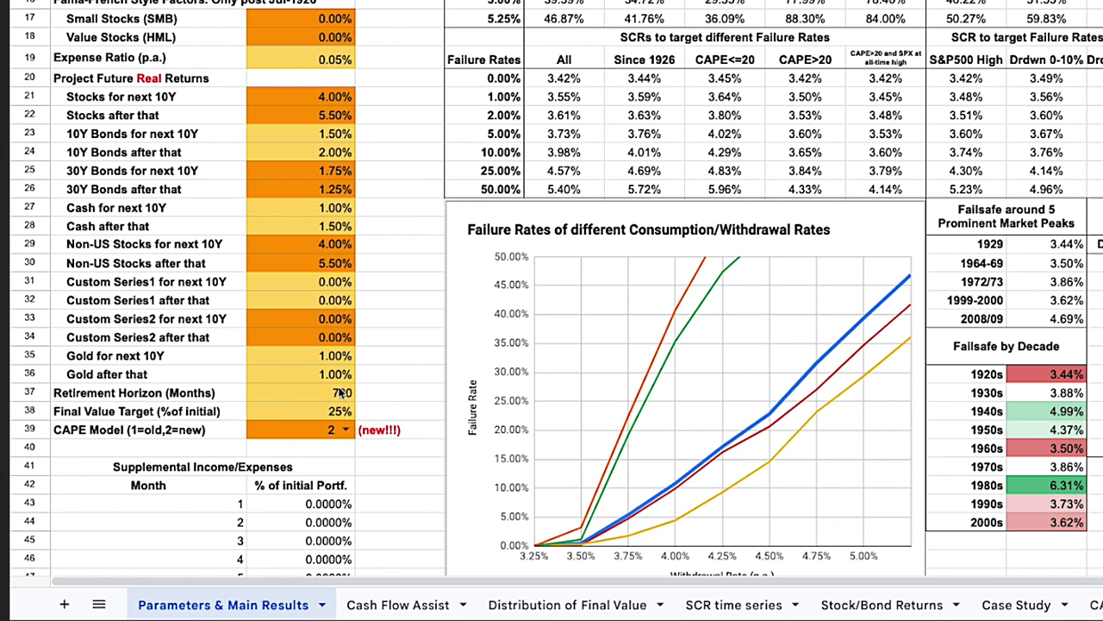
{"action": "left_click", "coordinate": [375, 435]}
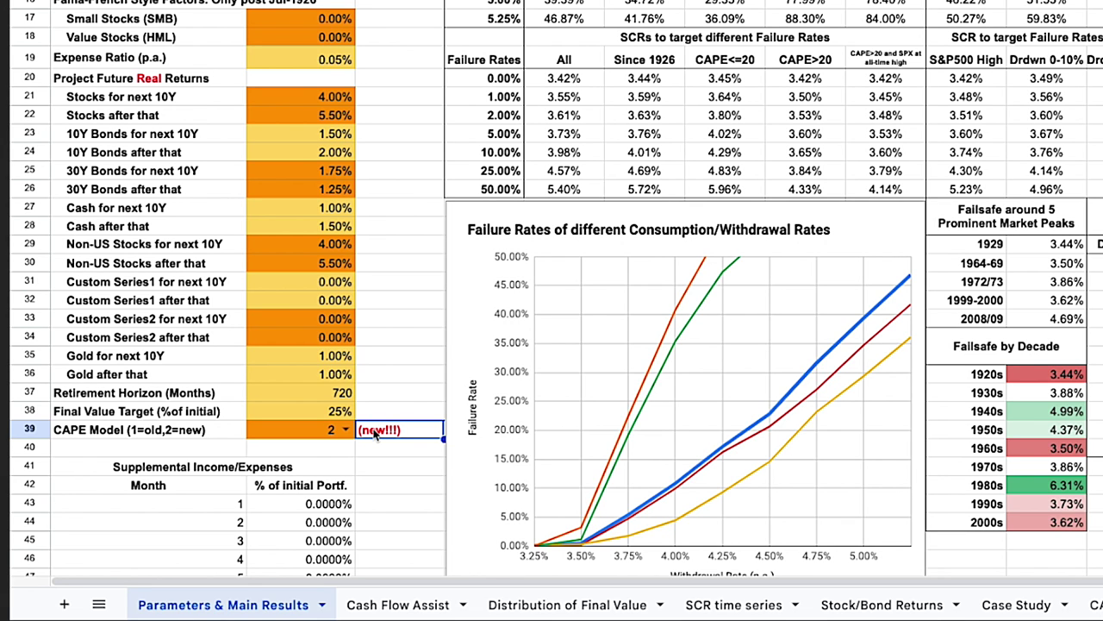
{"action": "left_click", "coordinate": [345, 429]}
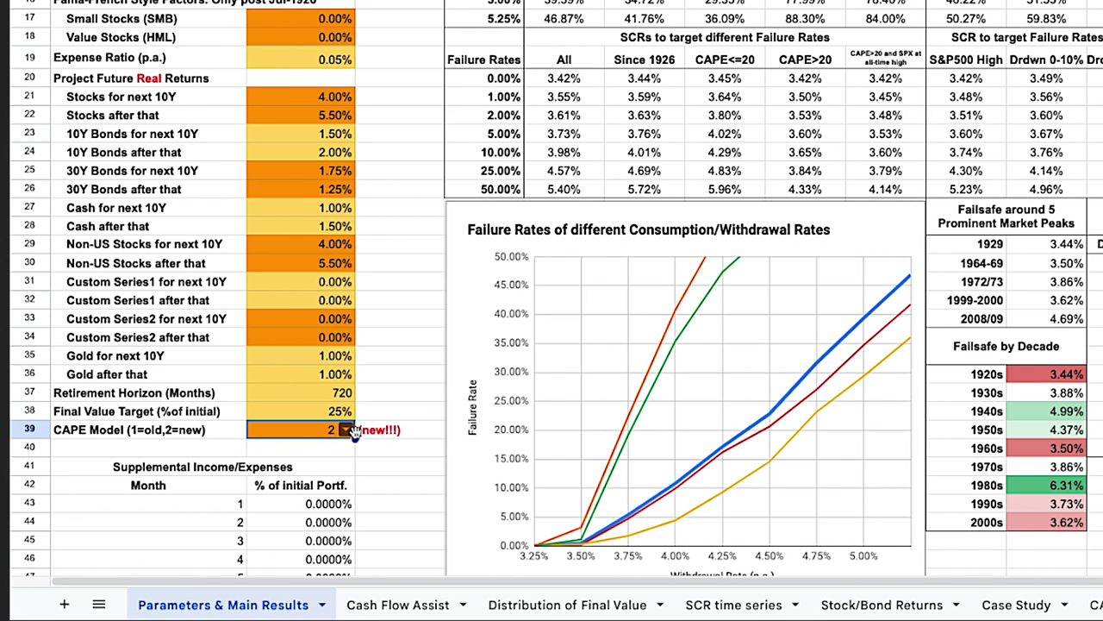
{"action": "left_click", "coordinate": [351, 429]}
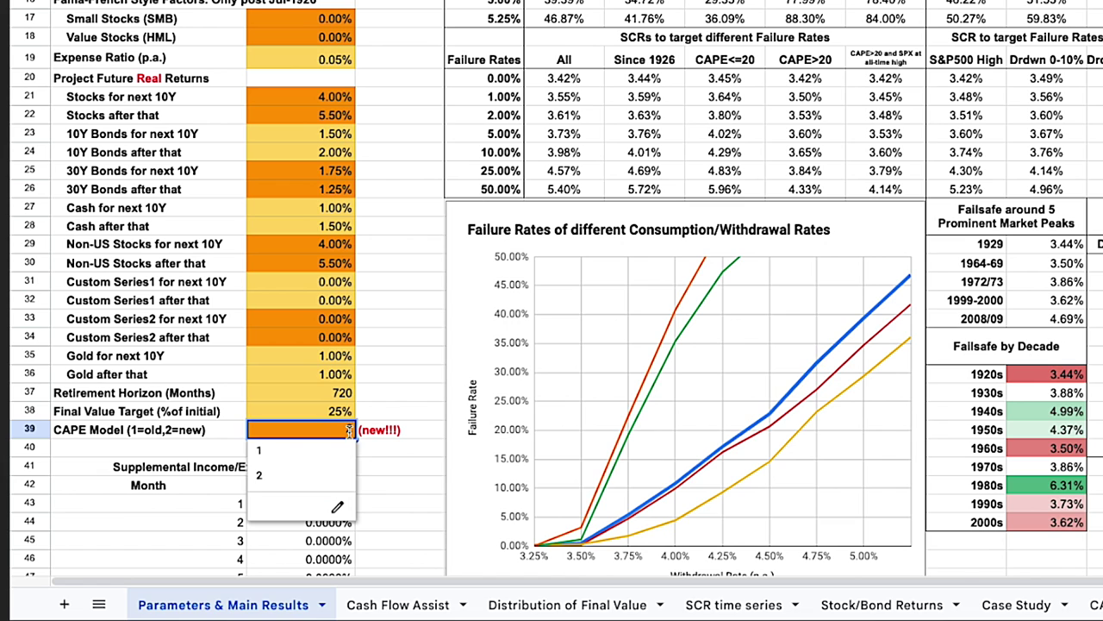
{"action": "left_click", "coordinate": [270, 477]}
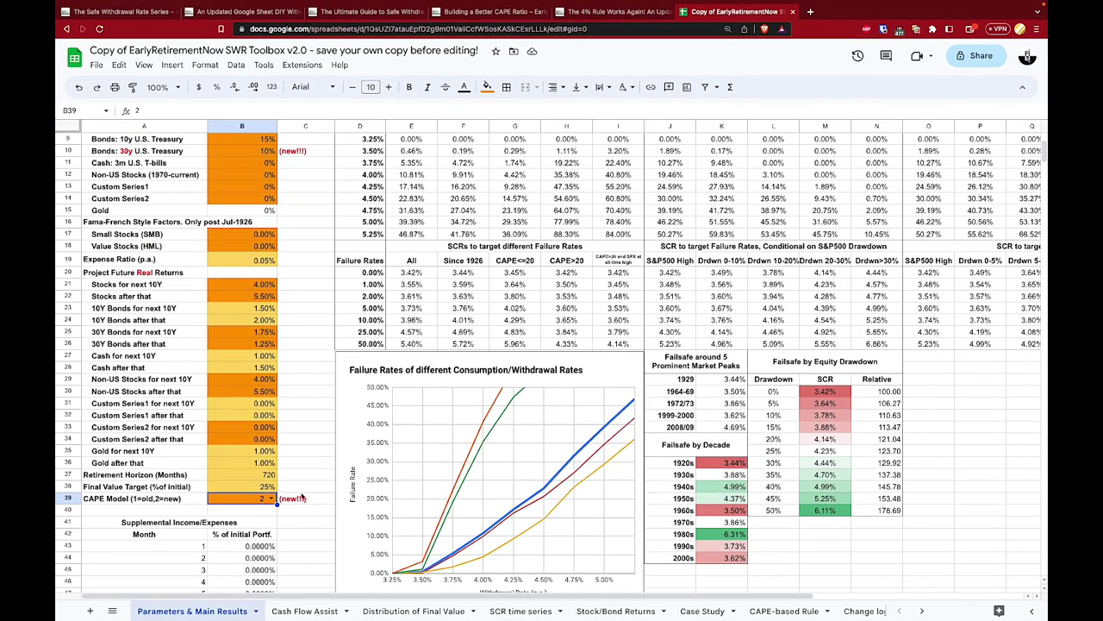
Show the Cash Flow Assist sheet with its $3,000,000 portfolio and 2.00% inflation.
{"action": "left_click", "coordinate": [303, 611]}
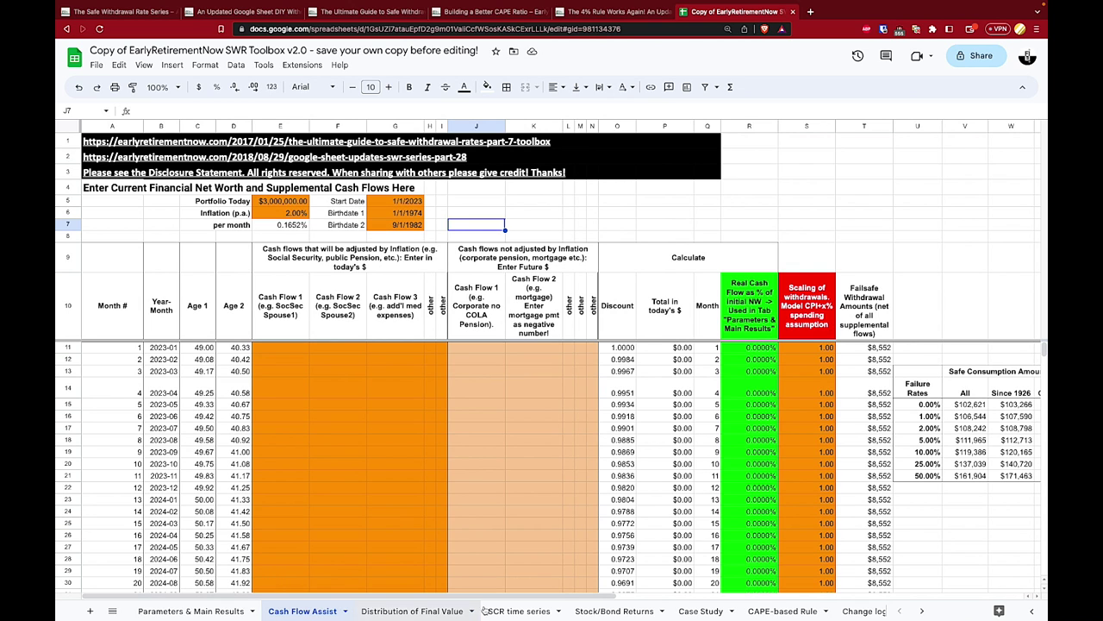
Show the CAPE-based Rule sheet with today's CAPE of 25.00 and the 4.30% target withdrawal.
{"action": "left_click", "coordinate": [780, 612]}
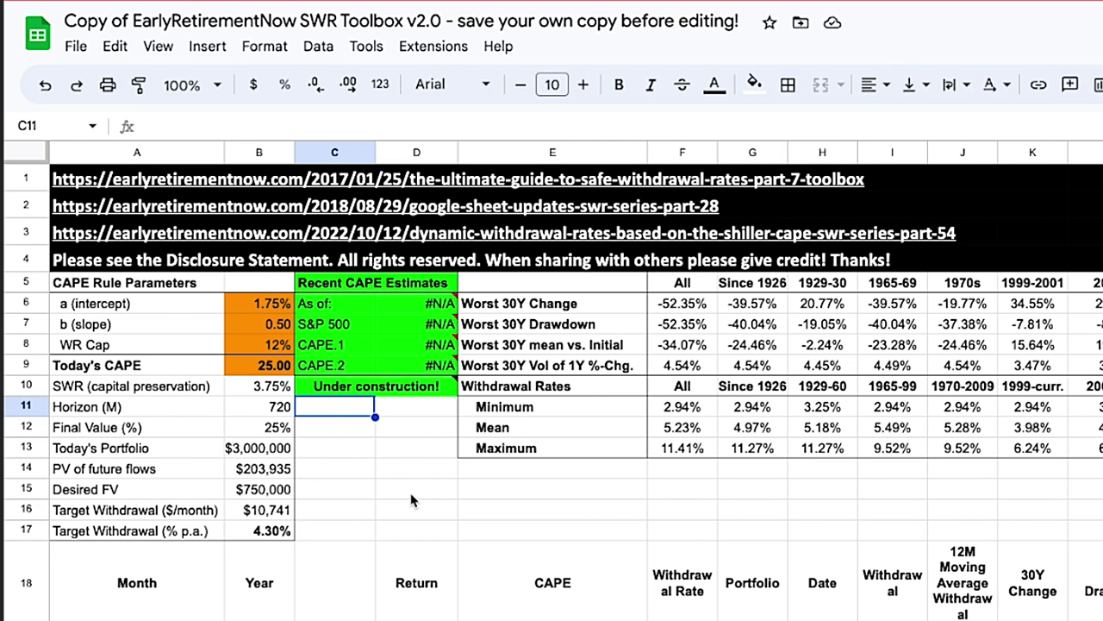
{"action": "left_click", "coordinate": [343, 389]}
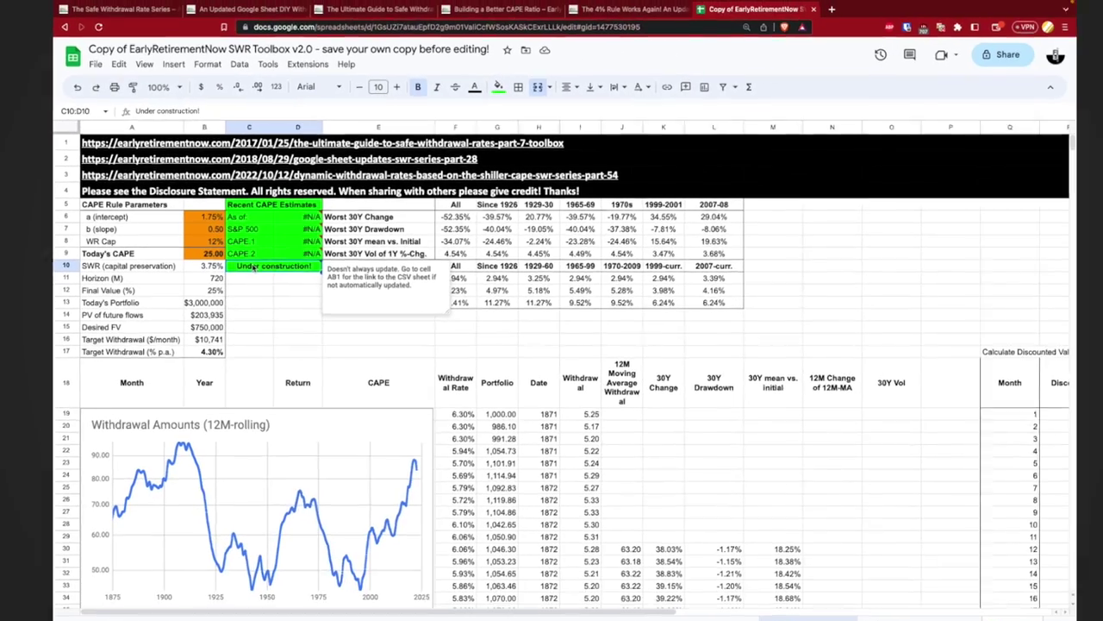
{"action": "key", "text": "Down"}
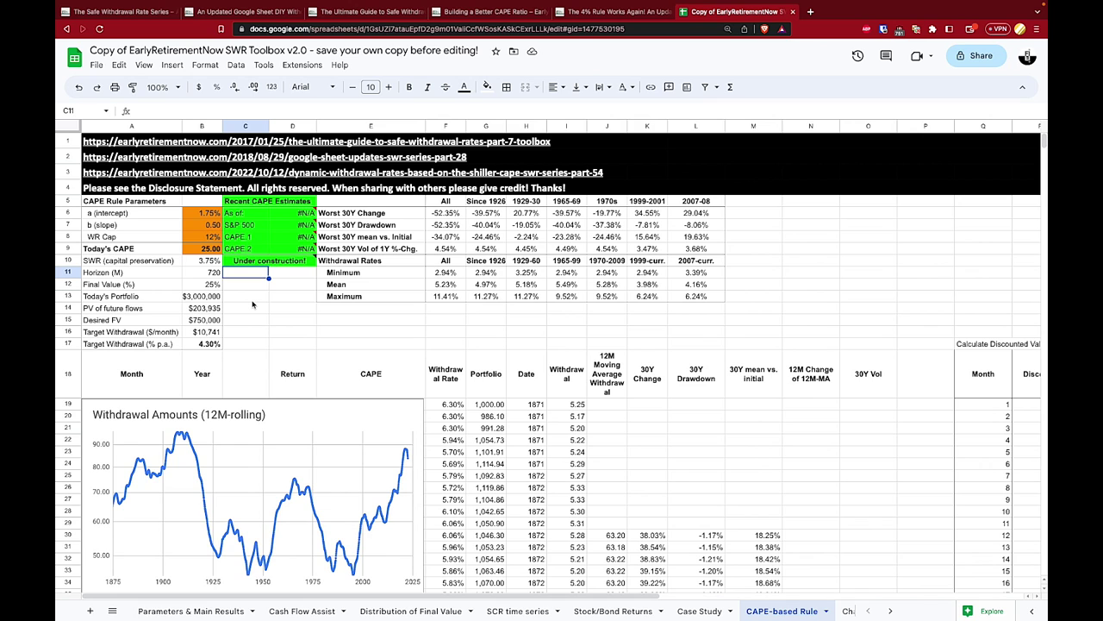
Follow the Location link in AB1 to open the CAPEoutput4blog CSV data.
{"action": "scroll", "coordinate": [253, 303], "scroll_direction": "right", "scroll_amount": 5}
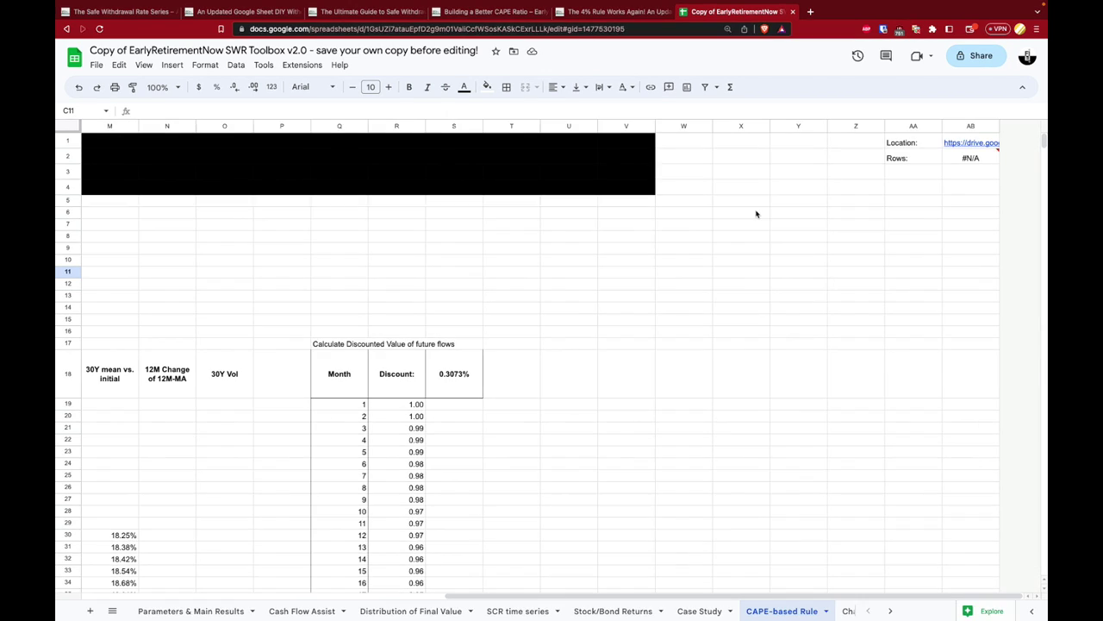
{"action": "mouse_move", "coordinate": [964, 145]}
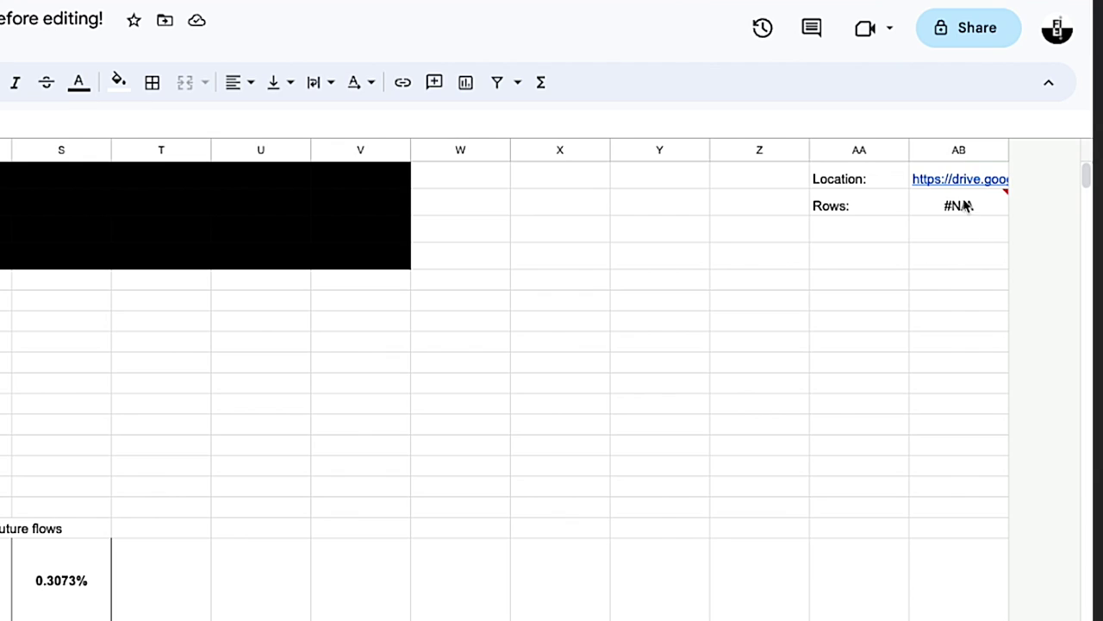
{"action": "left_click", "coordinate": [963, 179]}
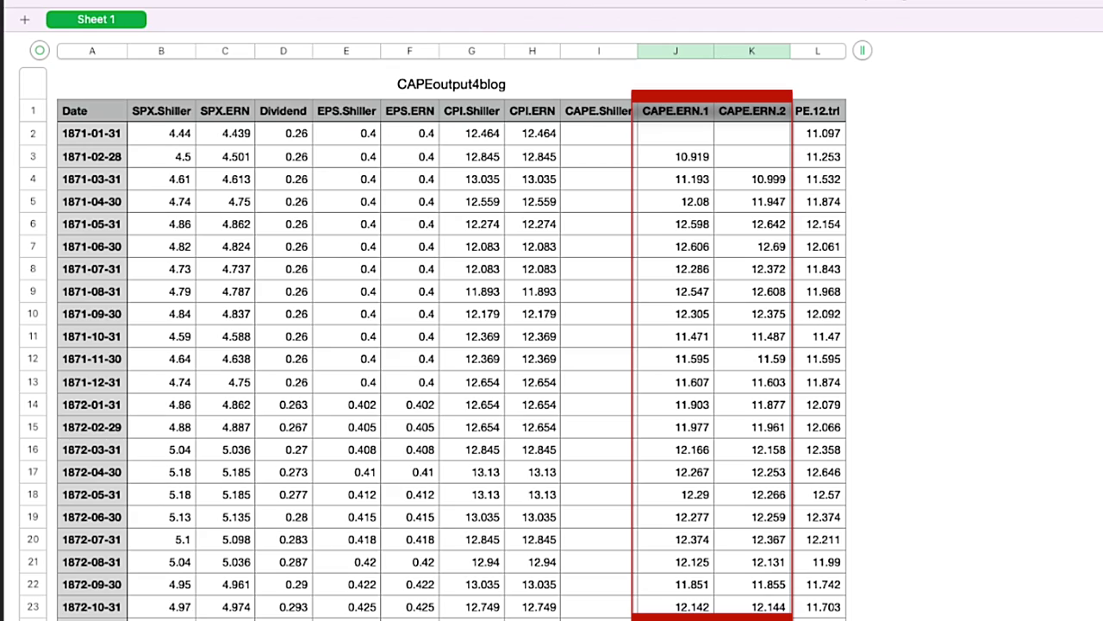
Scroll to the 2023-04-14 row showing CAPE.ERN.1 28.922 and CAPE.ERN.2 23.535.
{"action": "scroll", "coordinate": [452, 362], "scroll_direction": "down", "scroll_amount": 20}
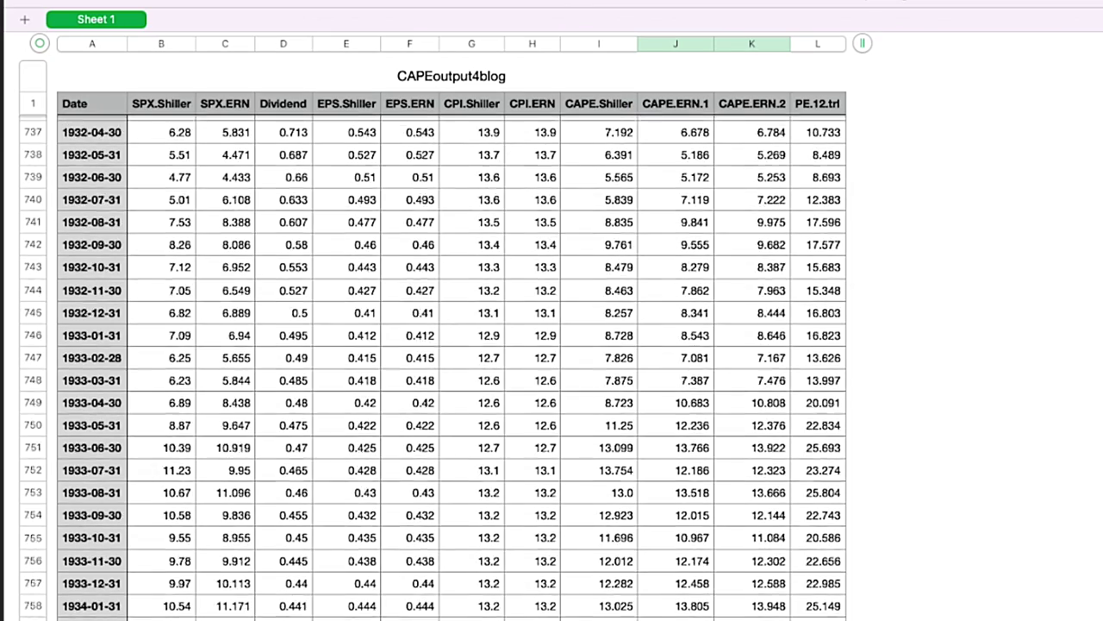
{"action": "scroll", "coordinate": [754, 589], "scroll_direction": "down", "scroll_amount": 10}
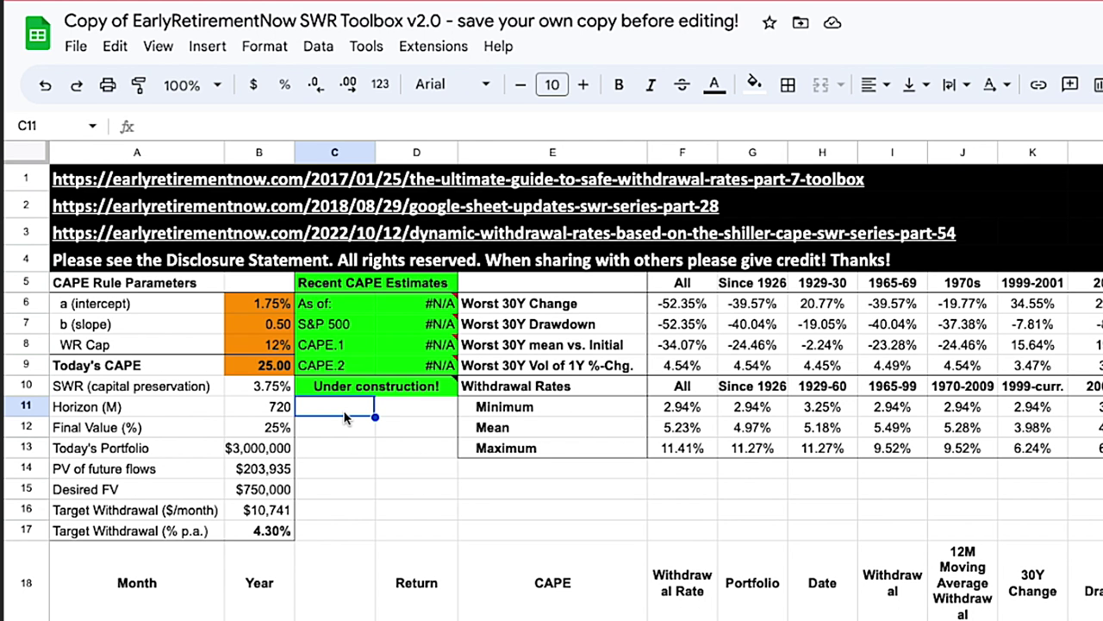
Enter 23.54 as Today's CAPE in B9, giving a $10,991 monthly target withdrawal.
{"action": "left_click", "coordinate": [275, 368]}
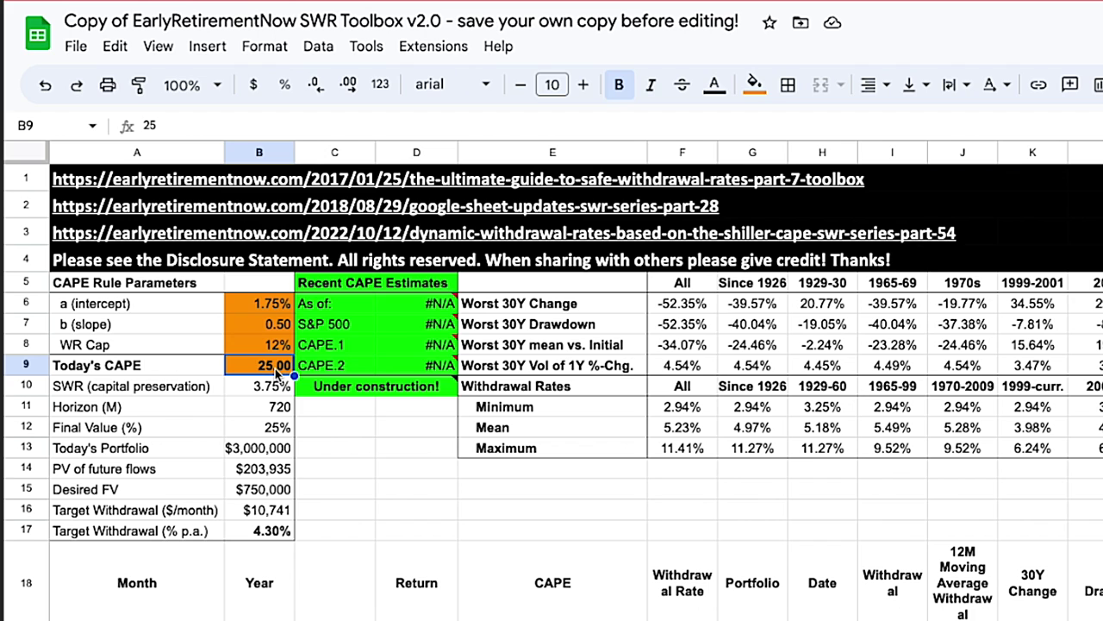
{"action": "type", "text": "23.54"}
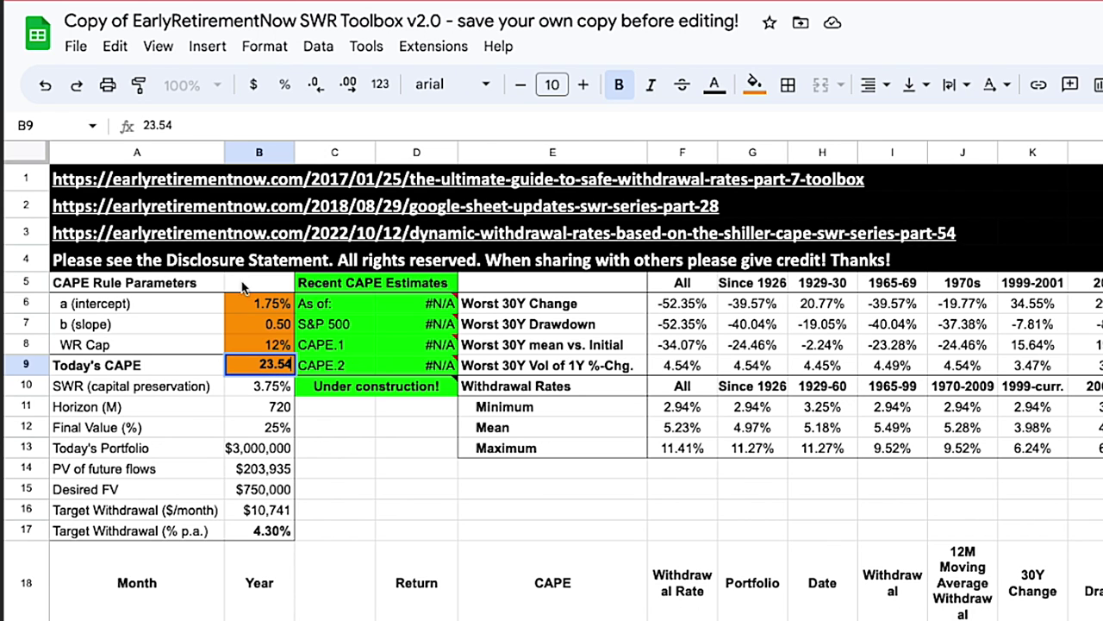
{"action": "left_click", "coordinate": [324, 409]}
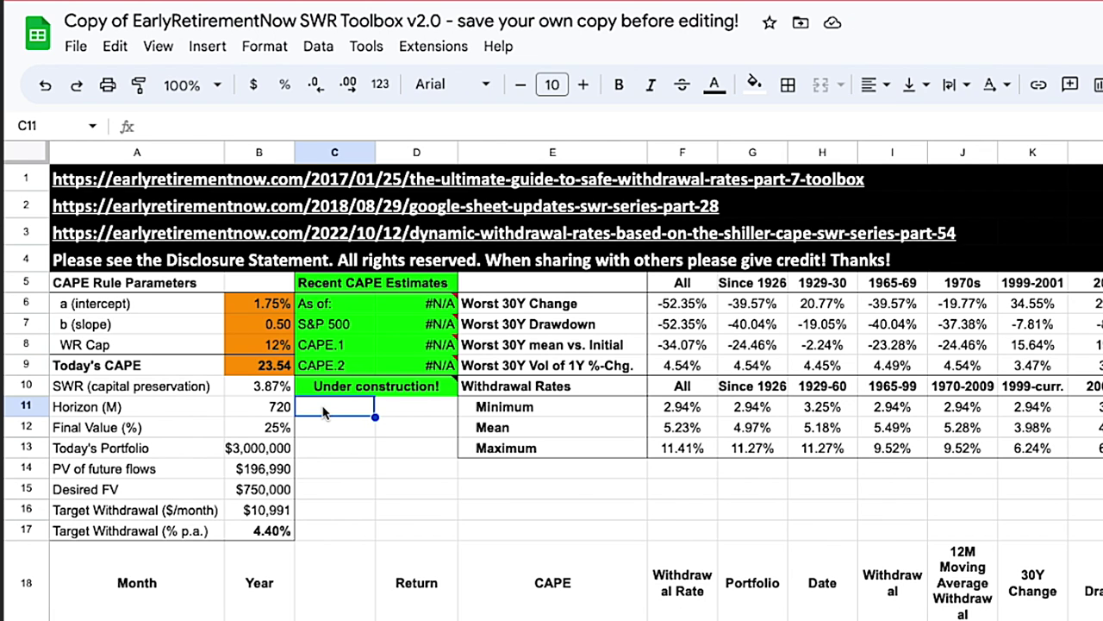
{"action": "left_click", "coordinate": [269, 409]}
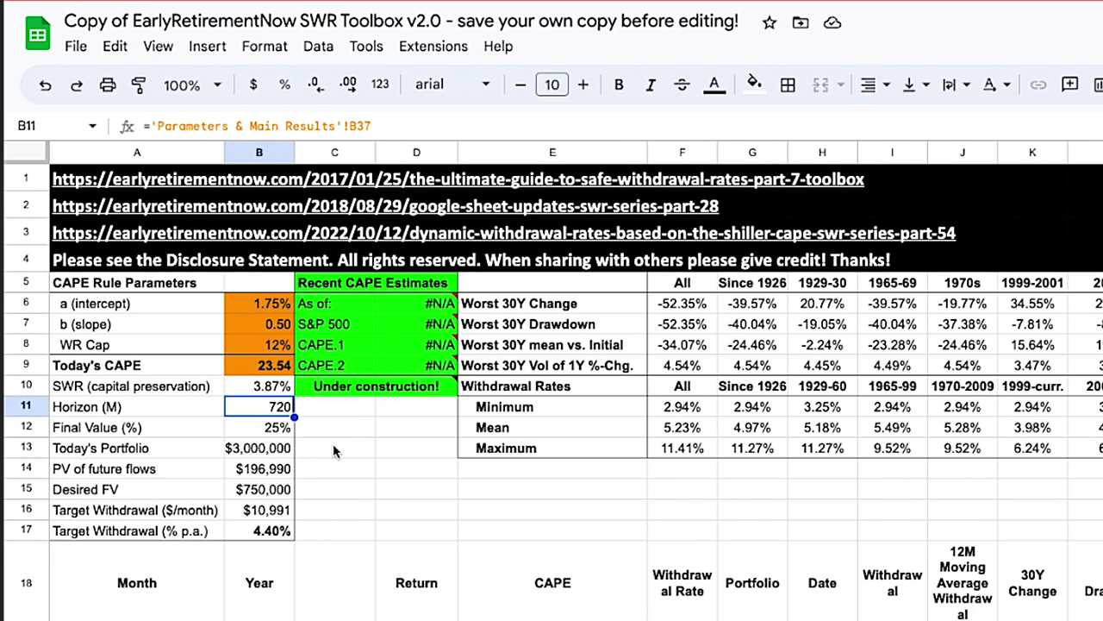
{"action": "left_click", "coordinate": [280, 436]}
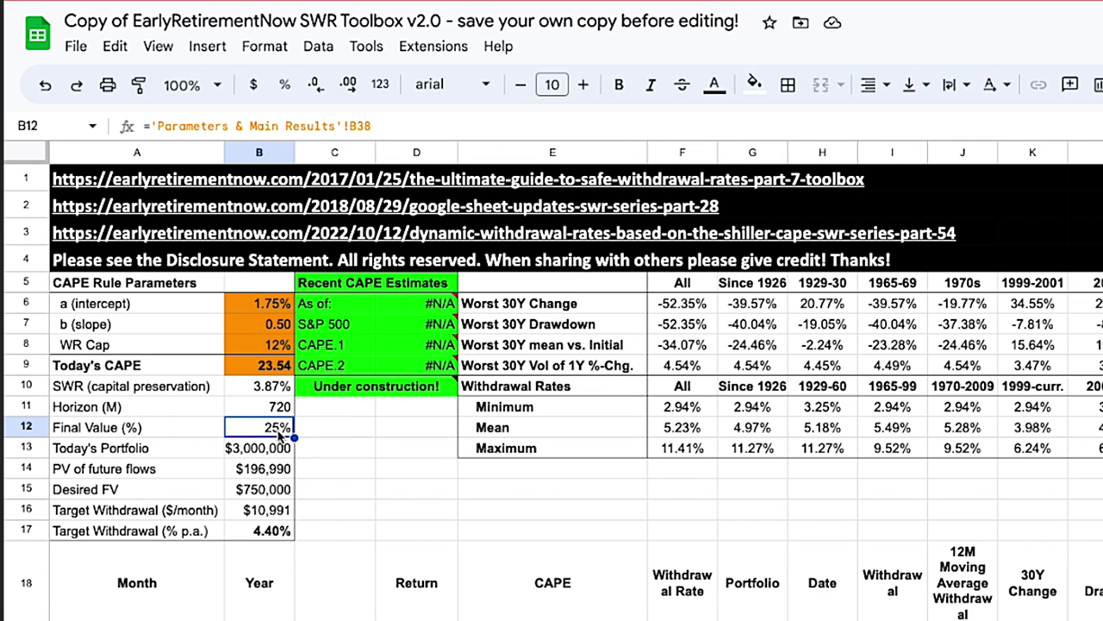
{"action": "left_click", "coordinate": [284, 455]}
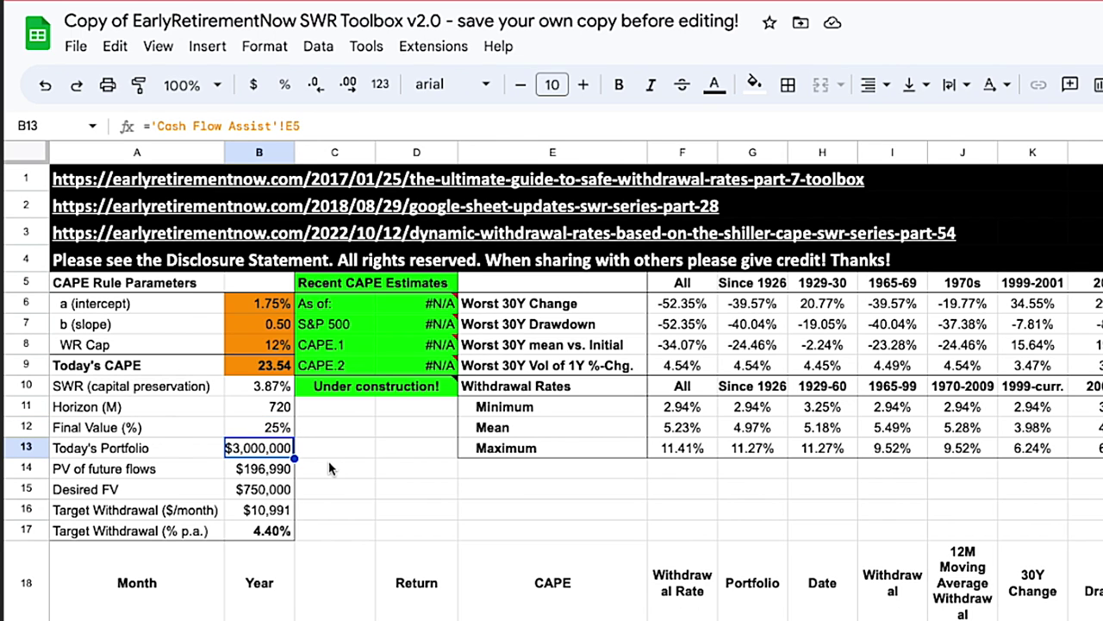
{"action": "left_click", "coordinate": [284, 474]}
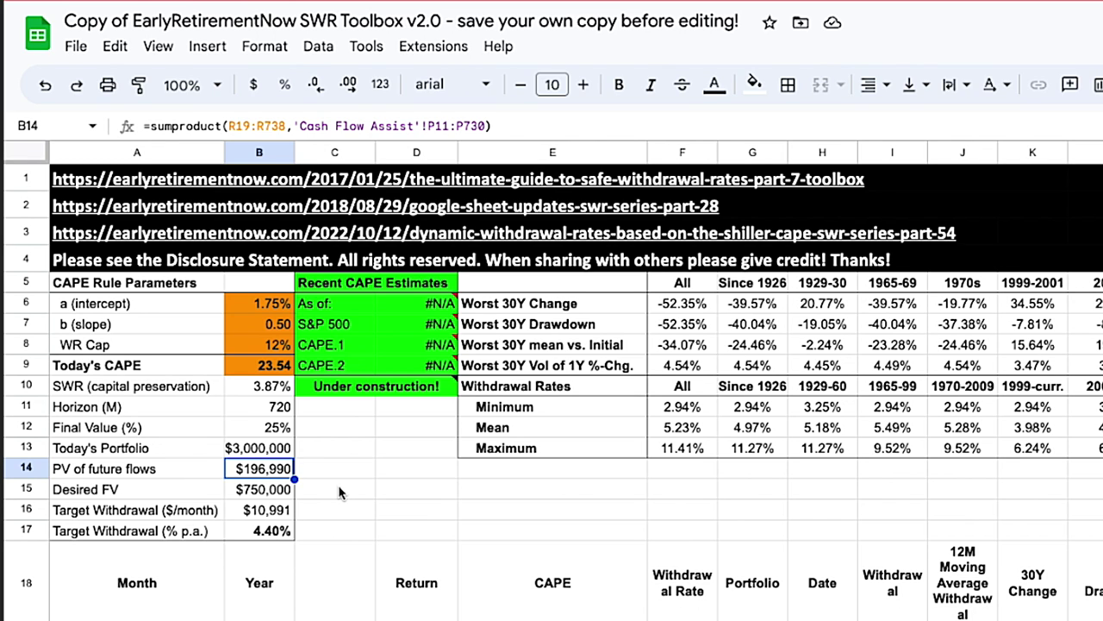
{"action": "left_click", "coordinate": [288, 490]}
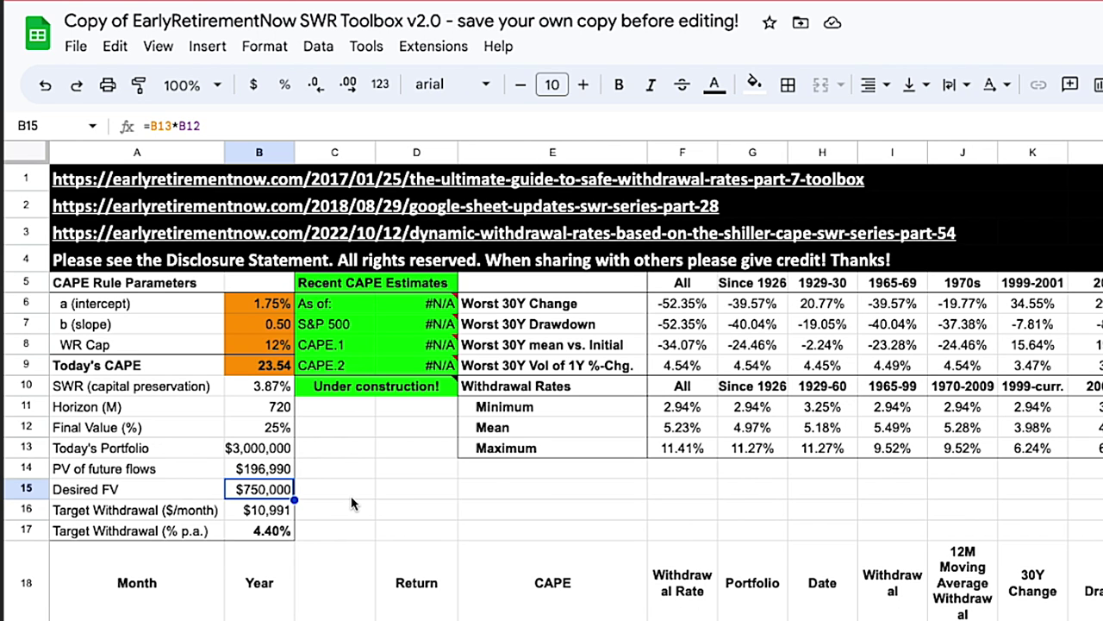
{"action": "left_click", "coordinate": [369, 453]}
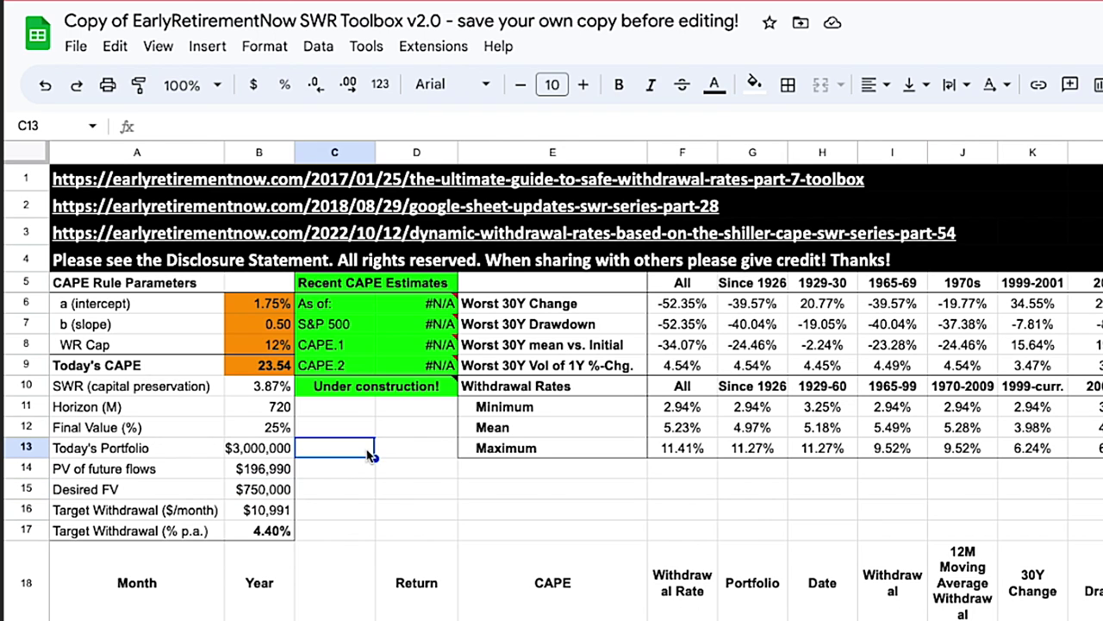
{"action": "left_click", "coordinate": [281, 388]}
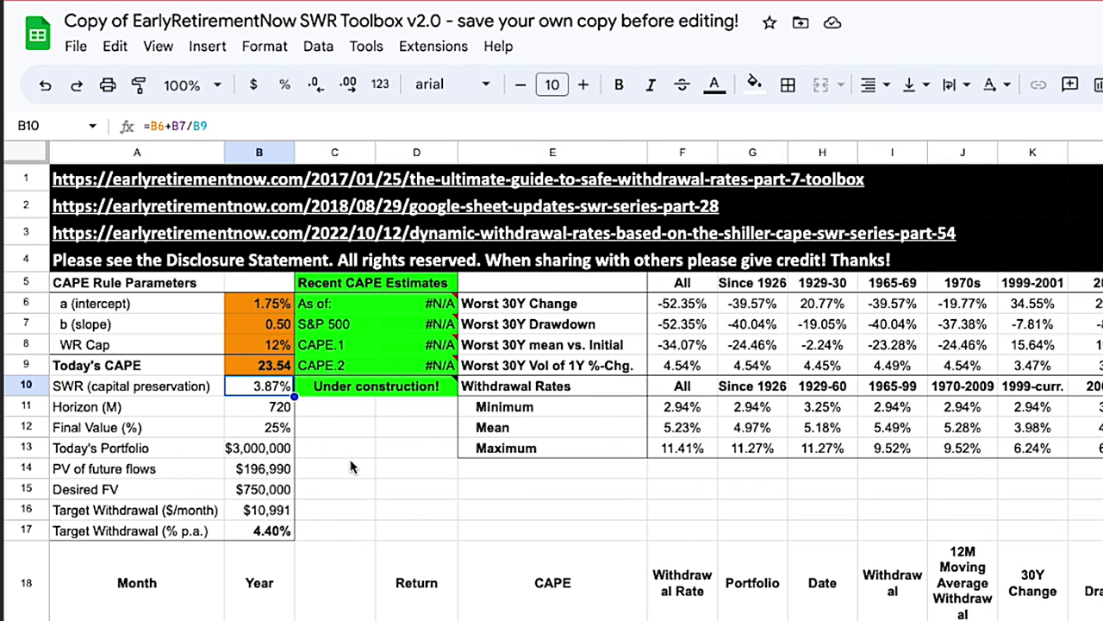
{"action": "left_click", "coordinate": [275, 533]}
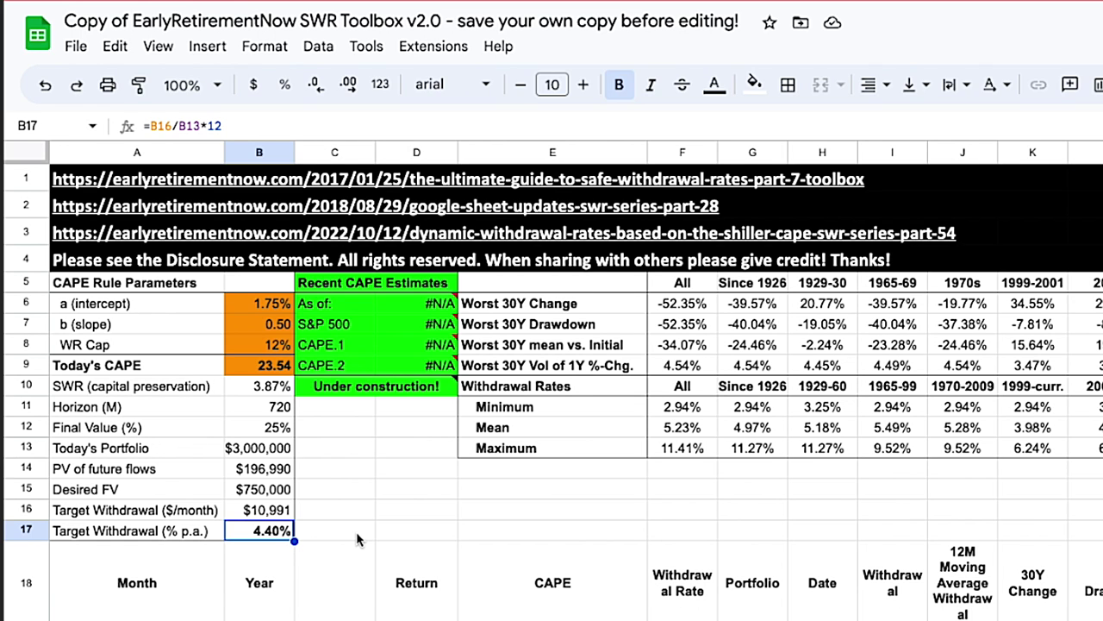
{"action": "left_click", "coordinate": [274, 512]}
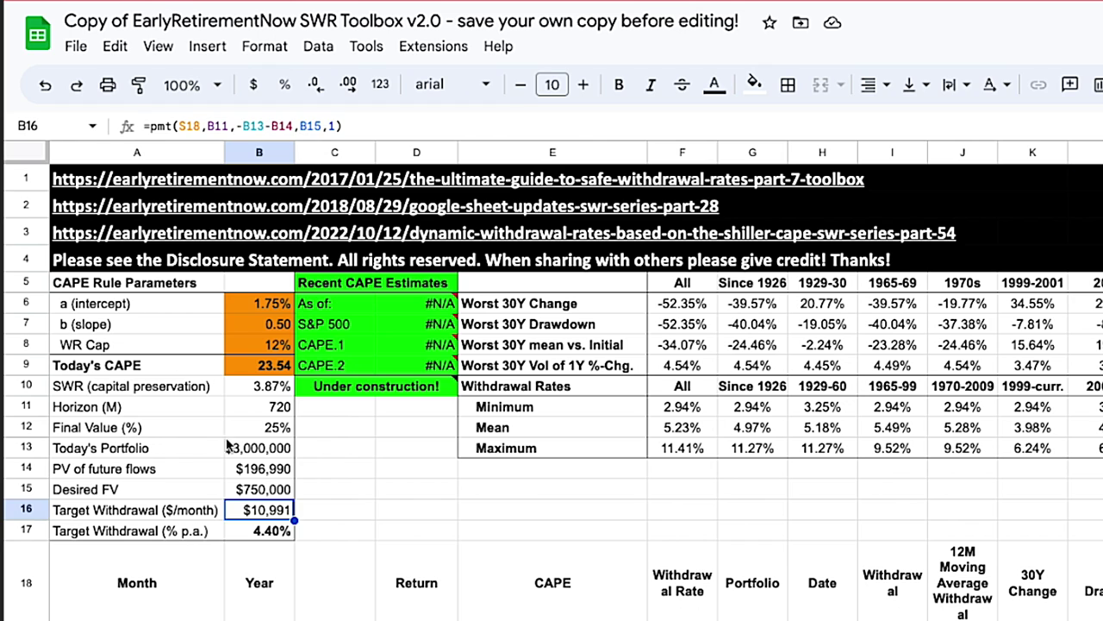
Enter a $2,460,000 portfolio and CAPE of 20, then check the $9,761 monthly, 4.76% results.
{"action": "left_click", "coordinate": [260, 446]}
{"action": "type", "text": "2,460,0"}
{"action": "type", "text": "00"}
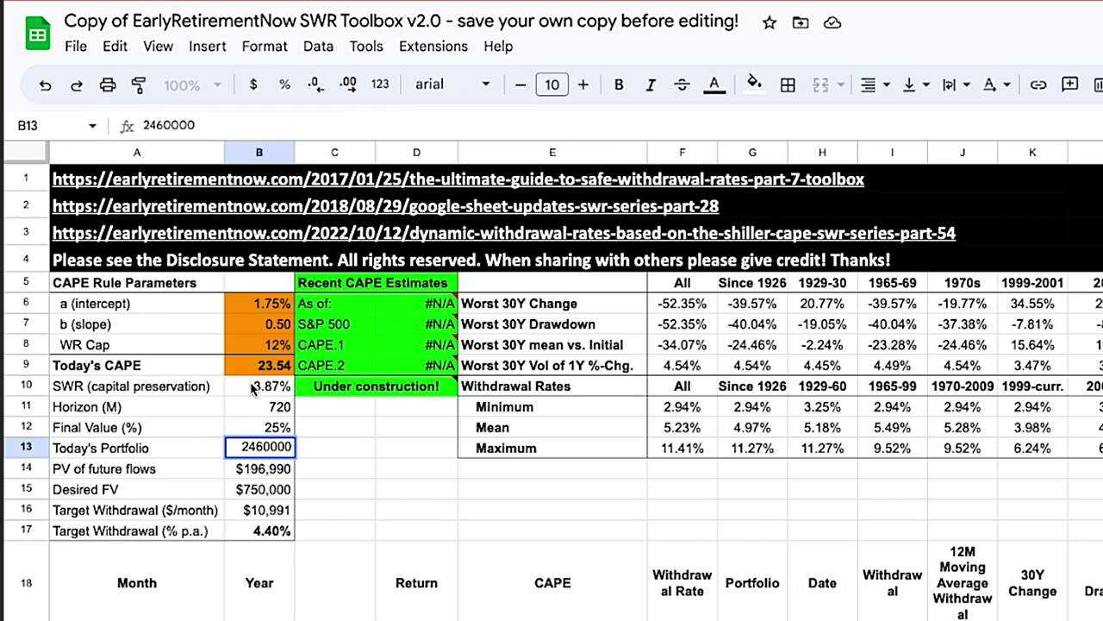
{"action": "left_click", "coordinate": [259, 365]}
{"action": "type", "text": "20"}
{"action": "key", "text": "Return"}
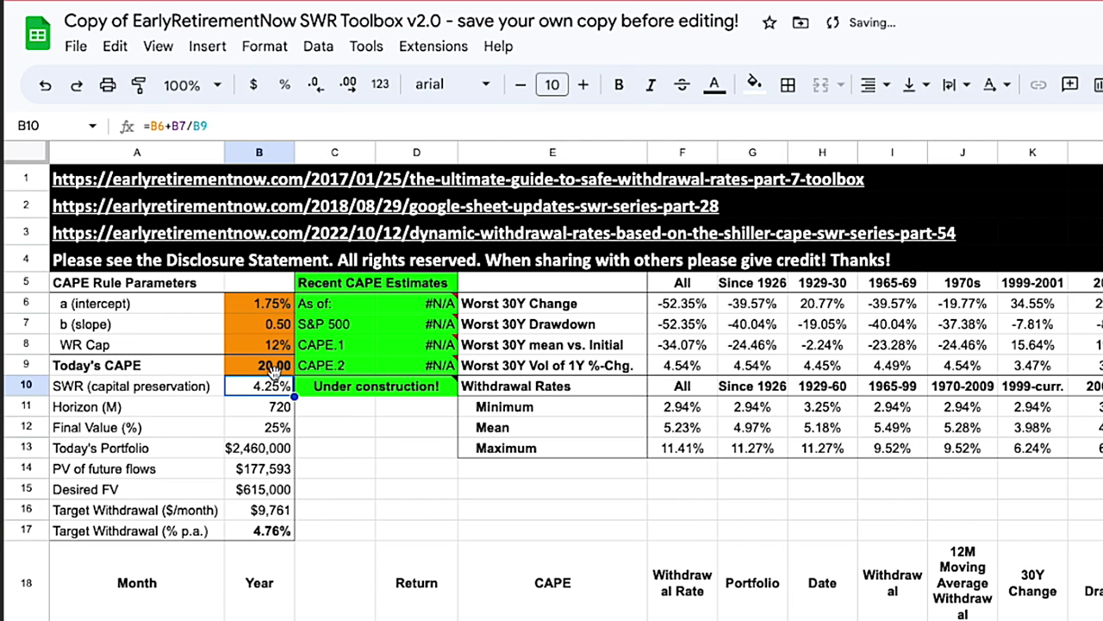
{"action": "left_click", "coordinate": [282, 529]}
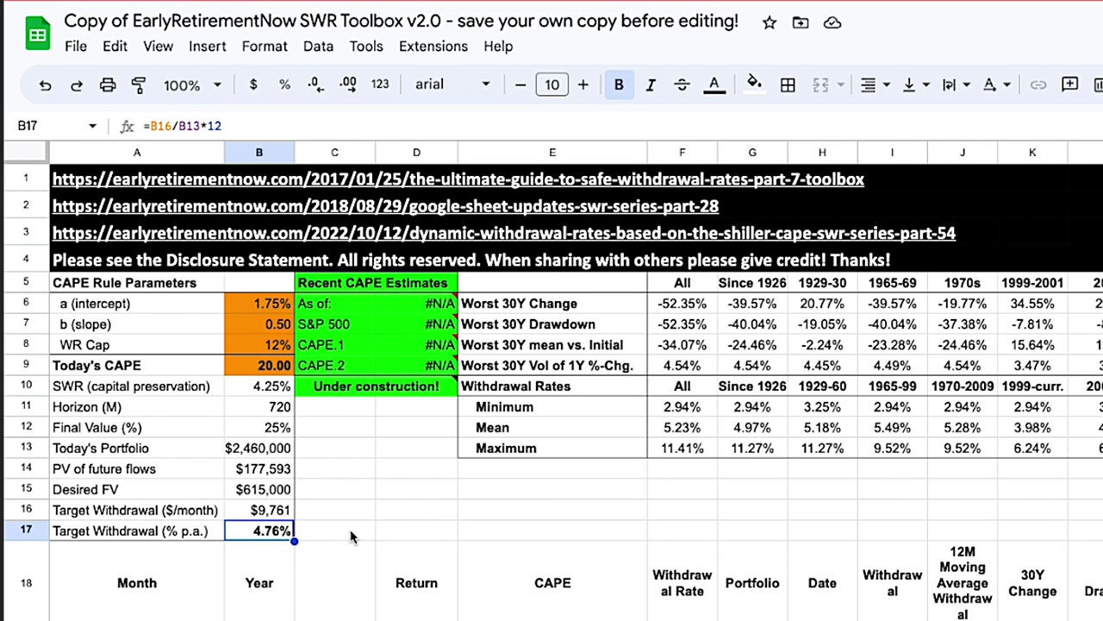
{"action": "key", "text": "Up"}
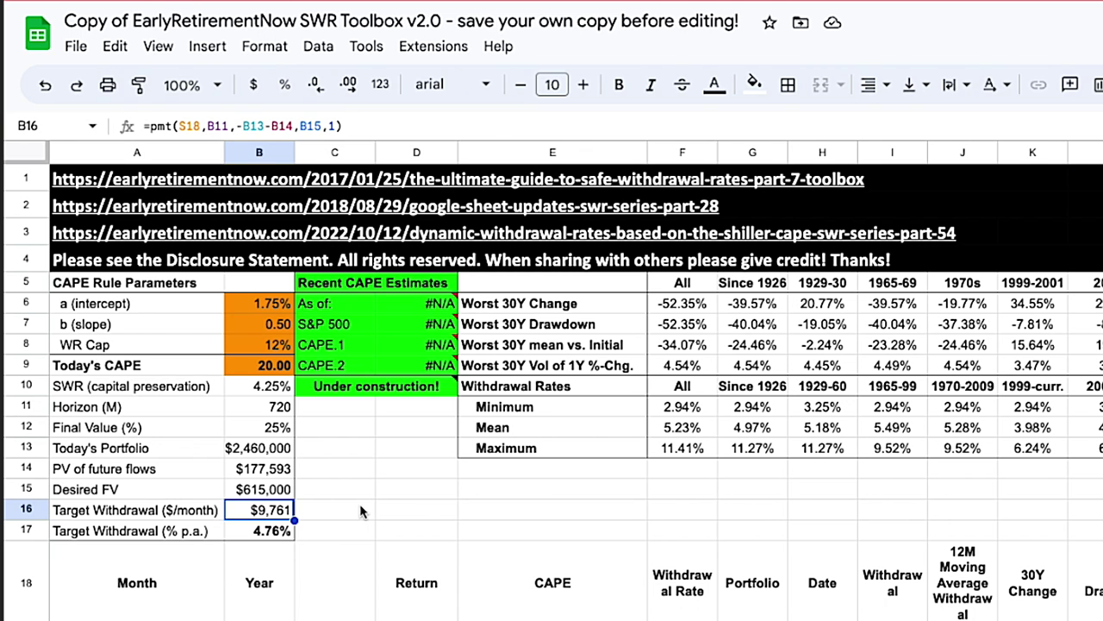
Enter a $3,200,000 portfolio and CAPE of 24, then check the $11,590 monthly, 4.35% results.
{"action": "left_click", "coordinate": [259, 449]}
{"action": "type", "text": "3200000"}
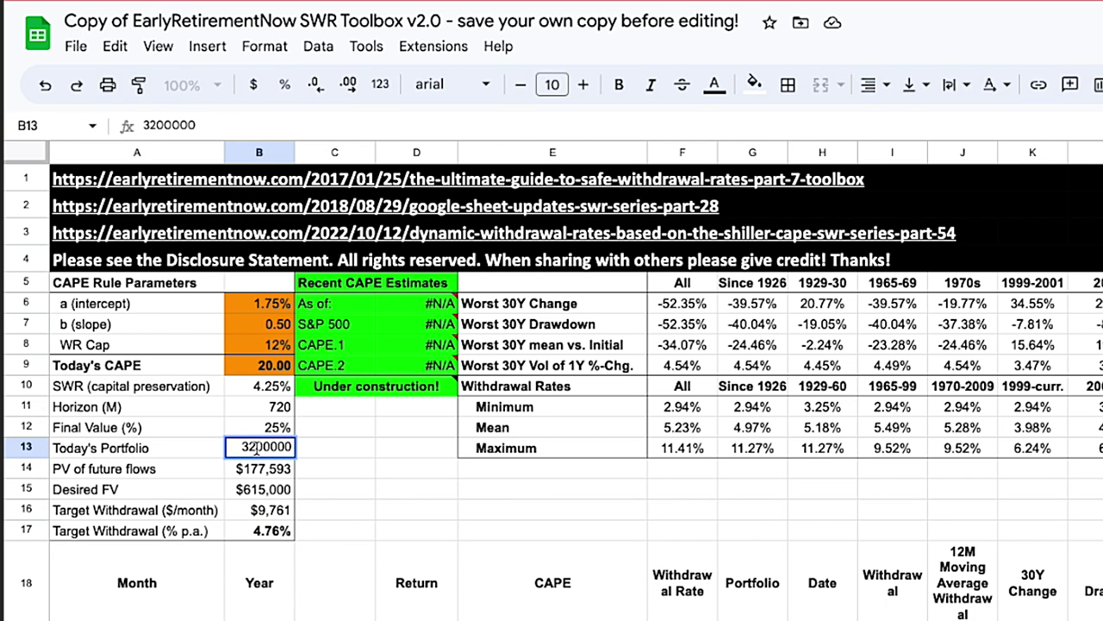
{"action": "left_click", "coordinate": [276, 364]}
{"action": "type", "text": "24"}
{"action": "key", "text": "Return"}
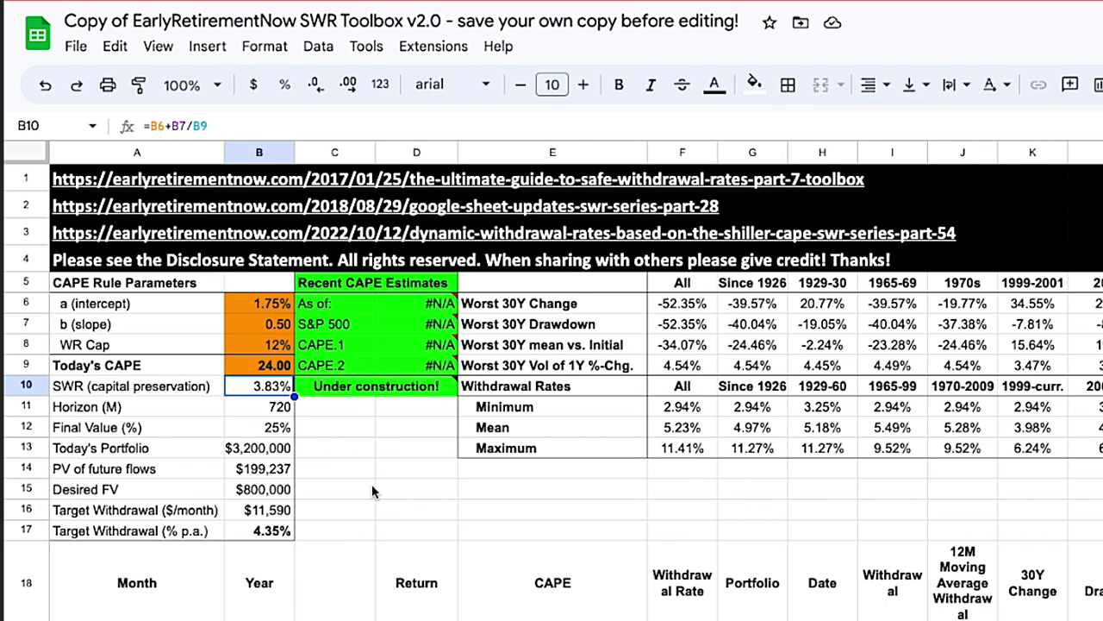
{"action": "left_click", "coordinate": [276, 531]}
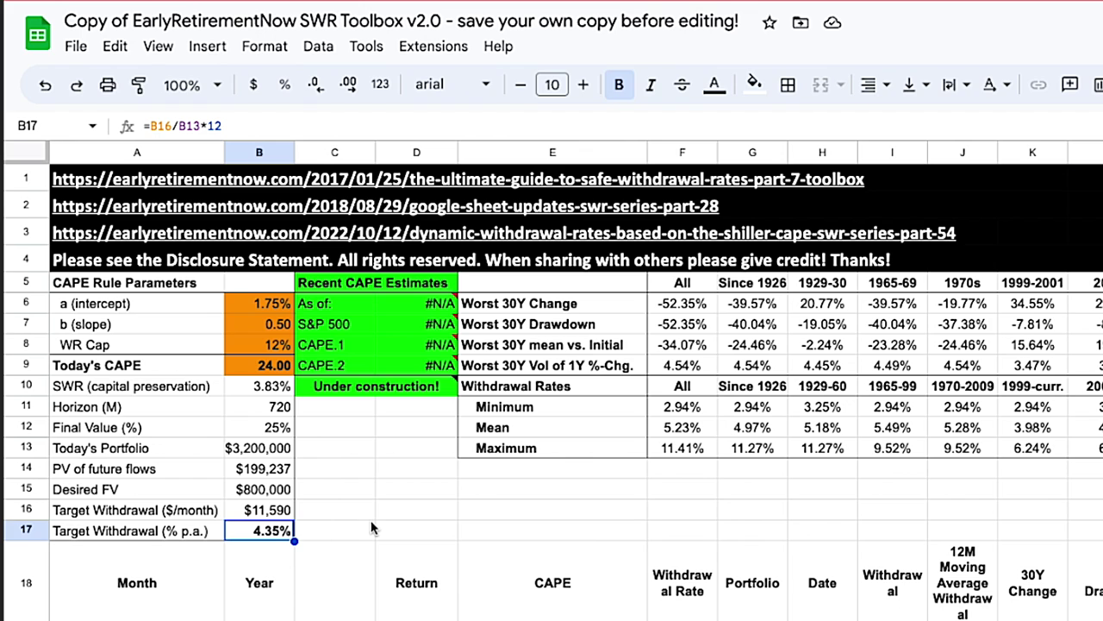
{"action": "left_click", "coordinate": [274, 510]}
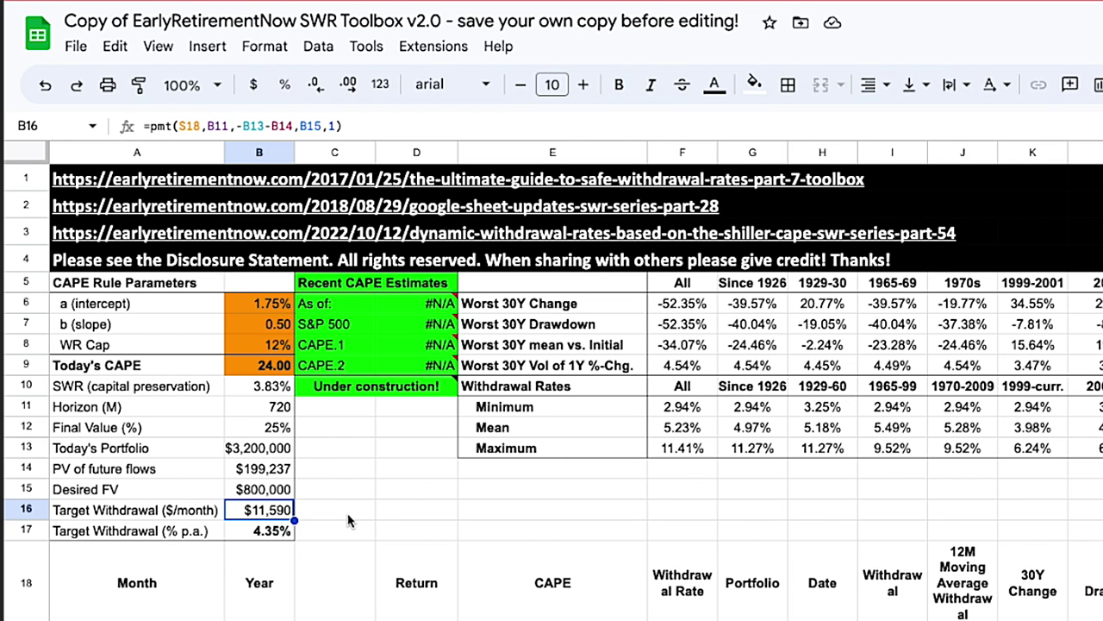